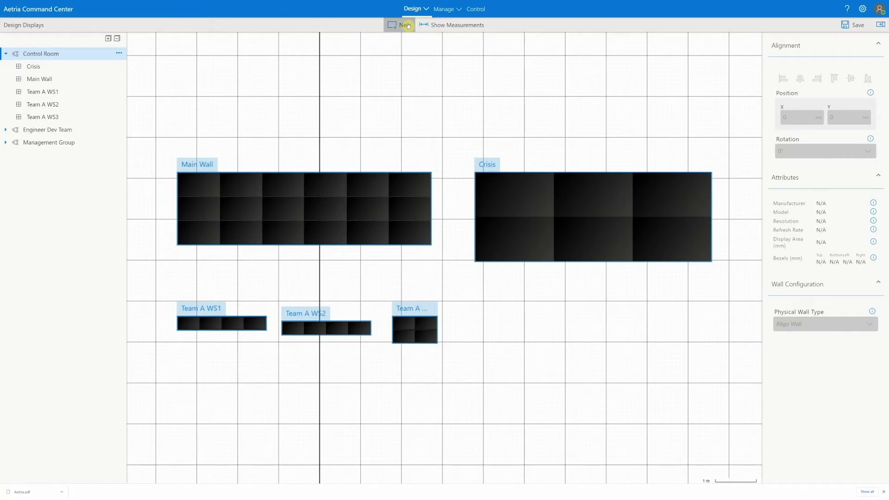
Step: Check the new-wall options on the Control Room design, then choose Manage > Hardware Configuration
click(408, 25)
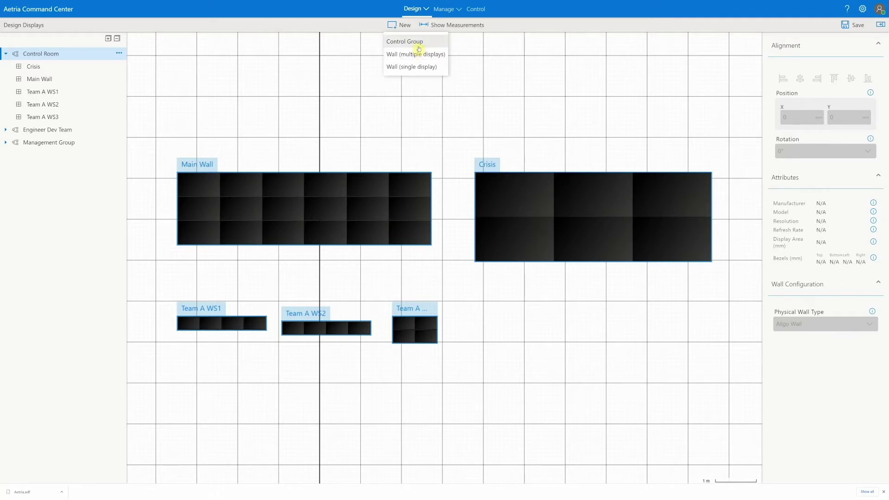
click(492, 54)
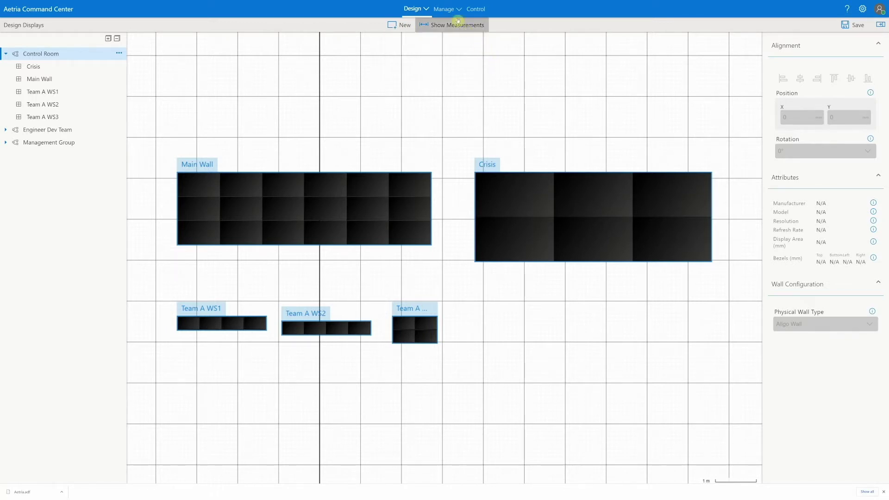
click(444, 10)
click(451, 28)
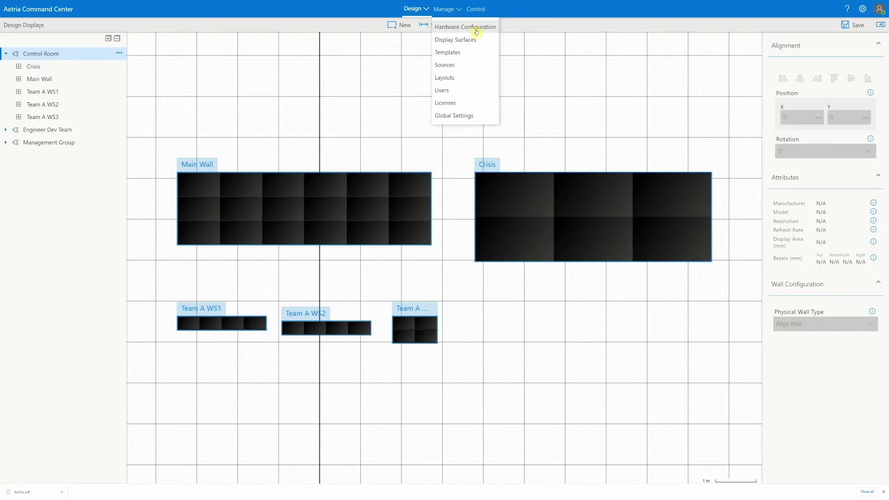
Step: Select WC Input 14 and review its friendly name, online status and firmware details
click(476, 28)
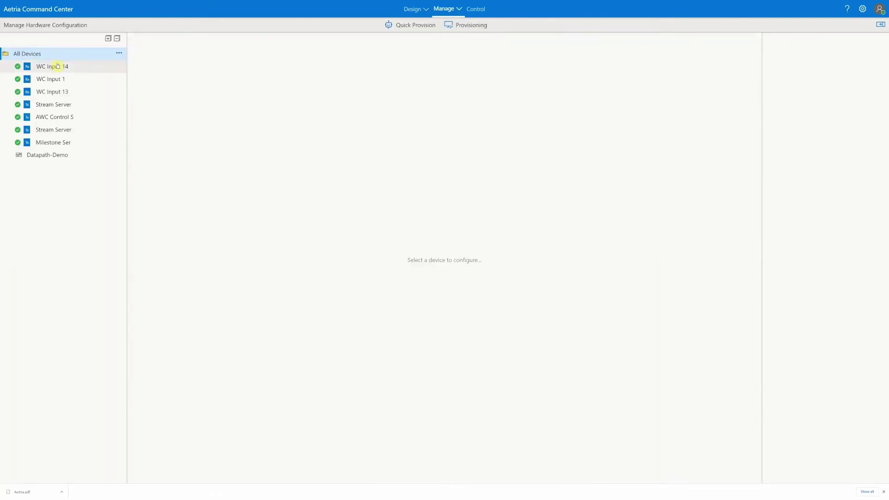
click(58, 67)
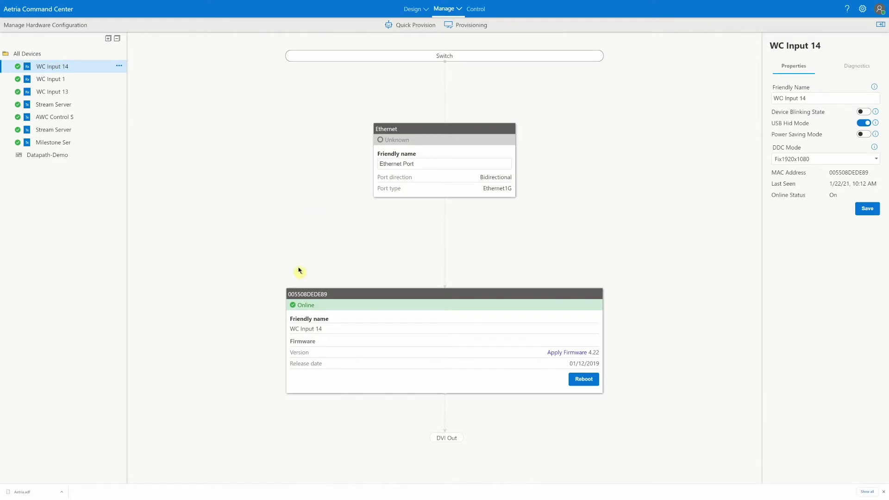
drag(321, 330, 289, 330)
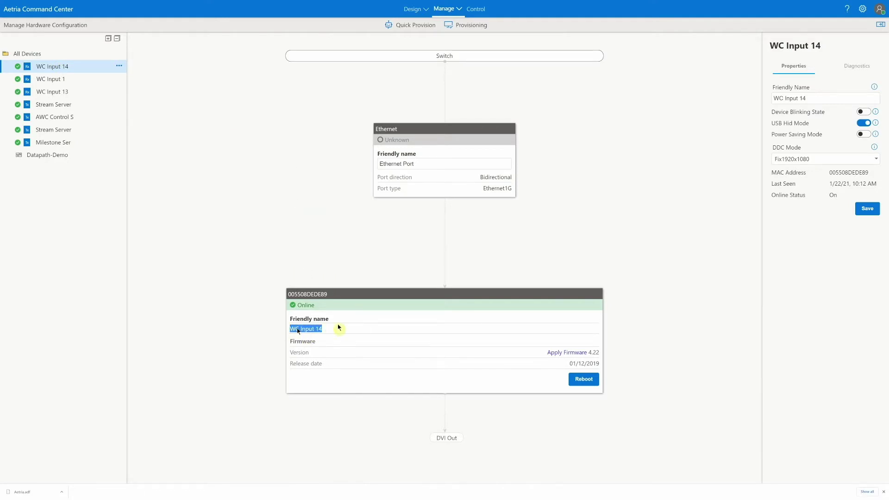
click(345, 329)
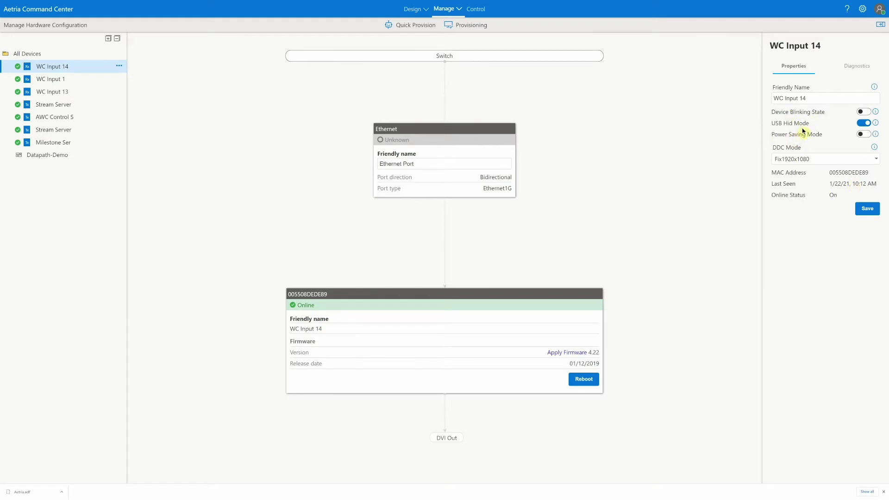
click(447, 9)
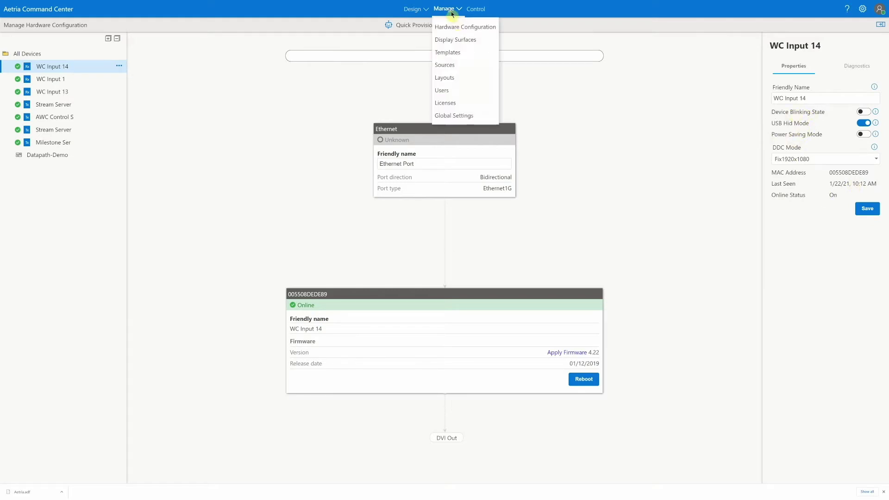
Step: Assign the Datapath-Demo wall controller to the Control Room's Main Wall in Display Surfaces
click(463, 40)
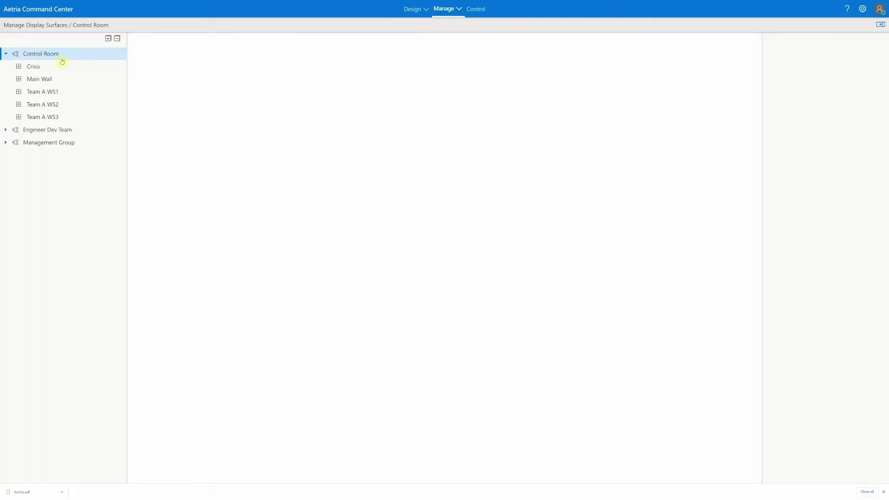
click(56, 82)
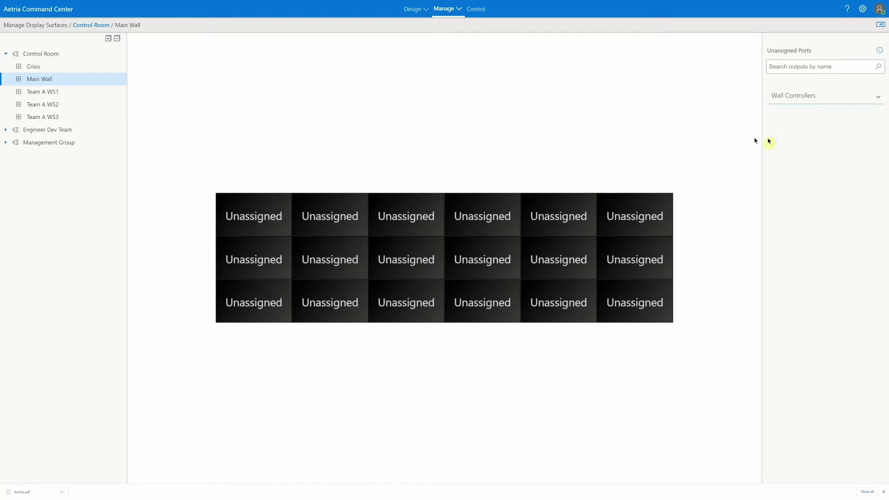
click(799, 94)
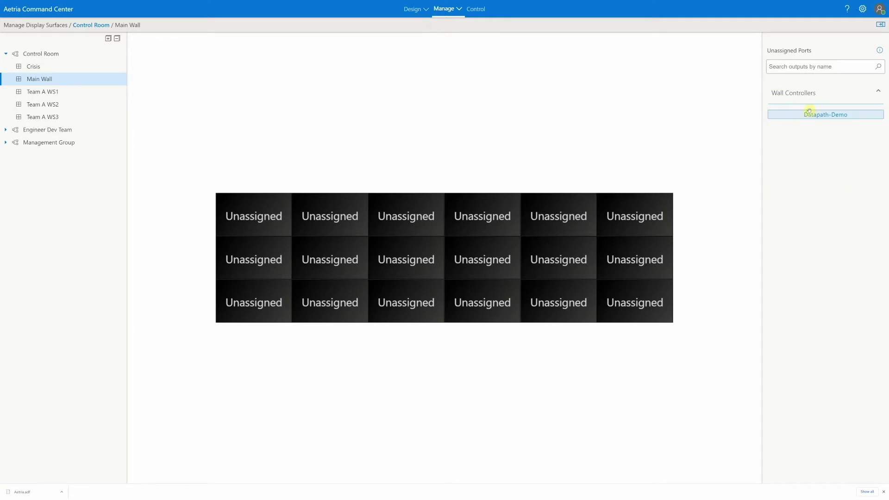
drag(809, 112, 492, 215)
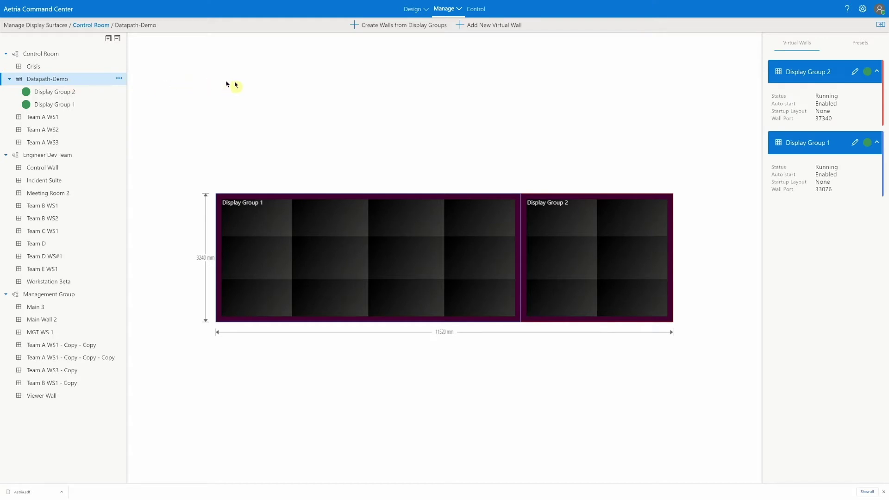
click(451, 10)
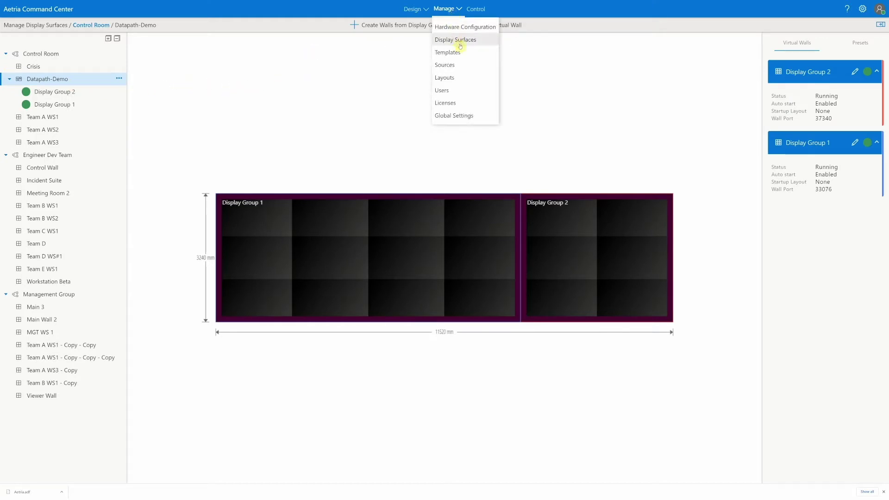
Step: Browse the Sources content library of media files, capture inputs and network streams
click(457, 65)
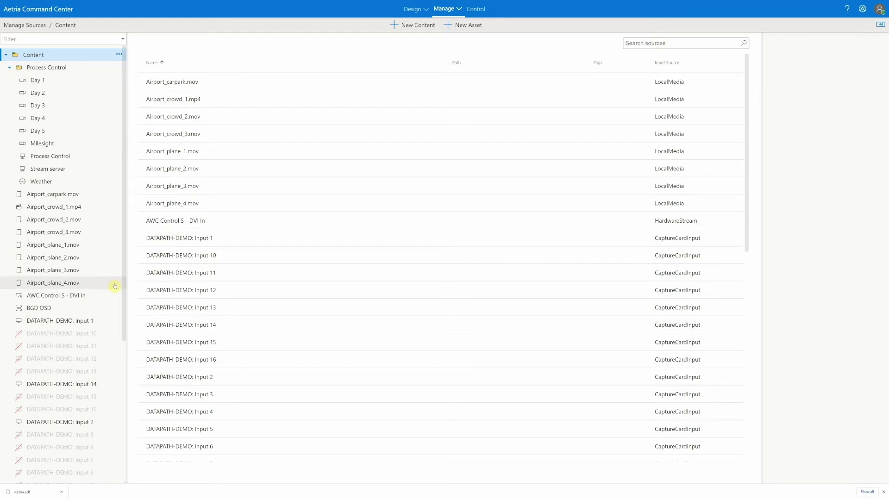
scroll(187, 246, down, 3)
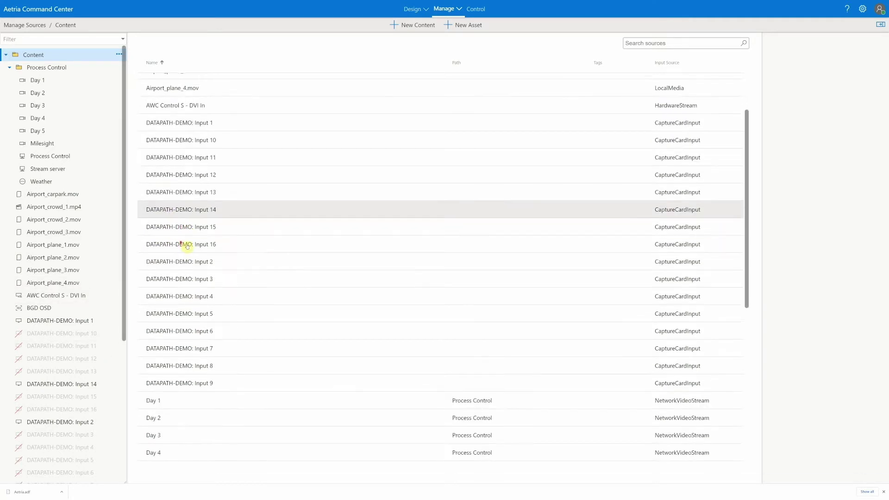
scroll(187, 246, up, 3)
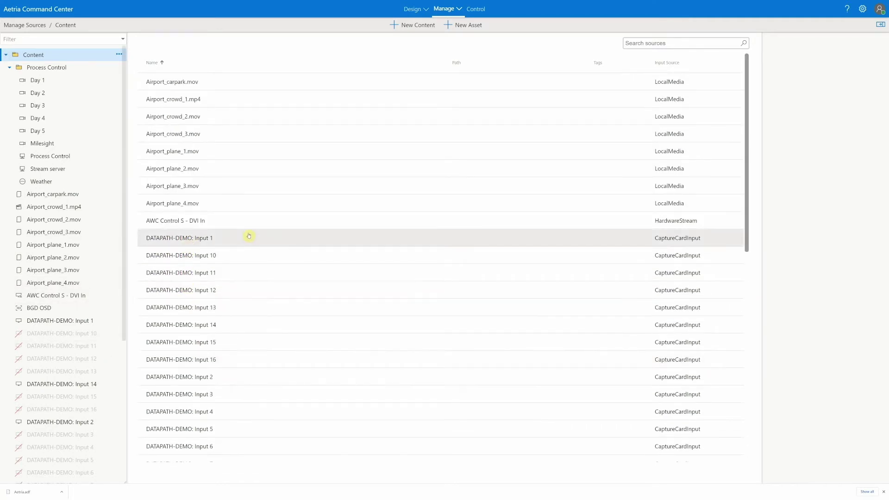
click(414, 26)
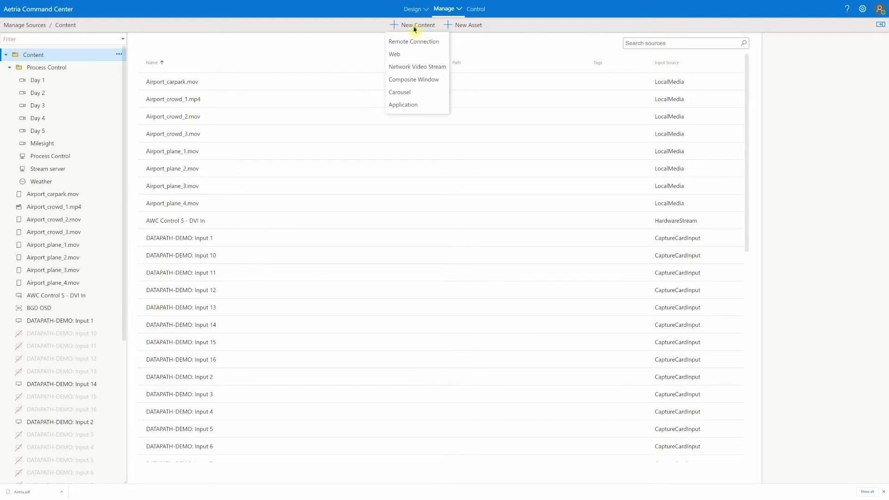
click(406, 55)
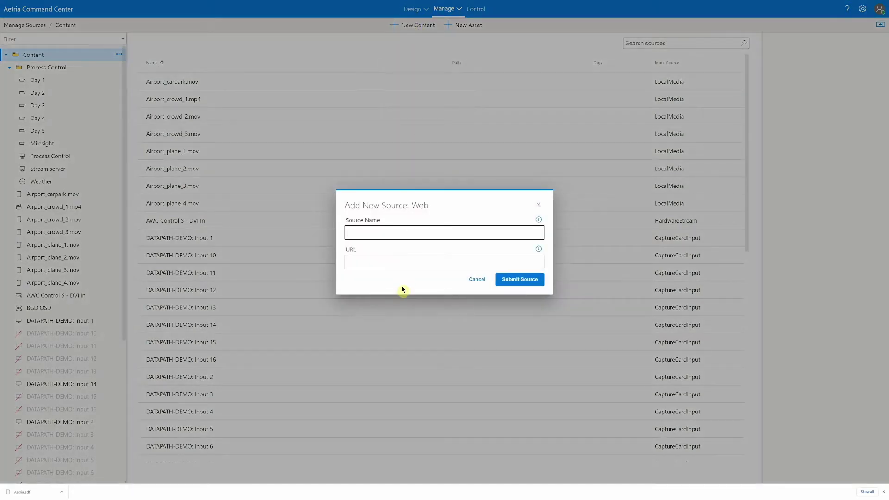
text(DPNA)
key(Tab)
text(https)
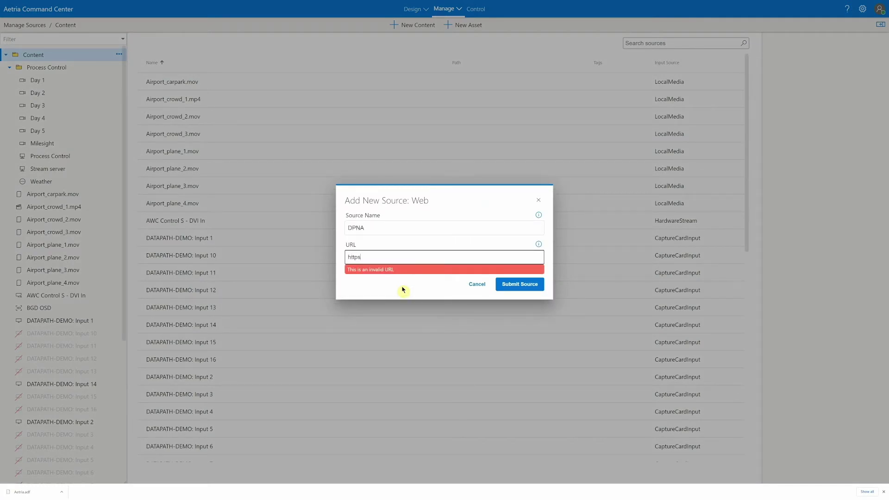
text(://www.datapathltd.com)
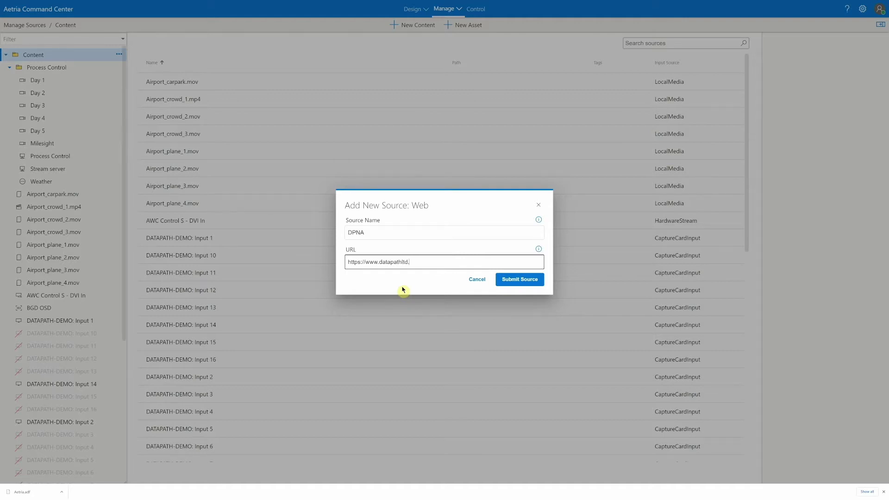
click(510, 280)
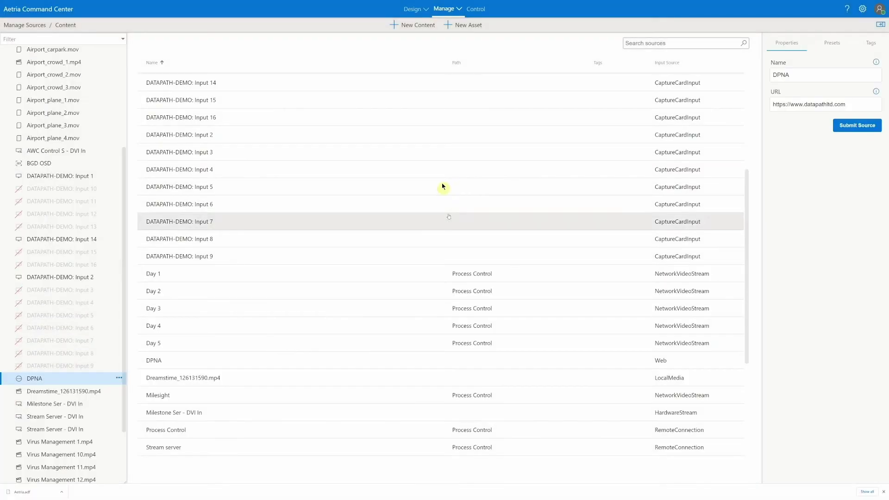
Step: Create a new OSD asset and name it OSD1
click(468, 29)
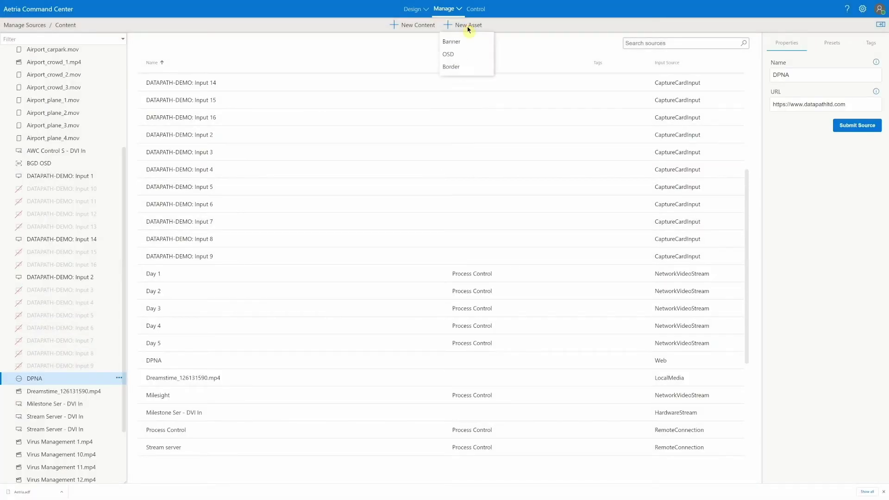
click(465, 54)
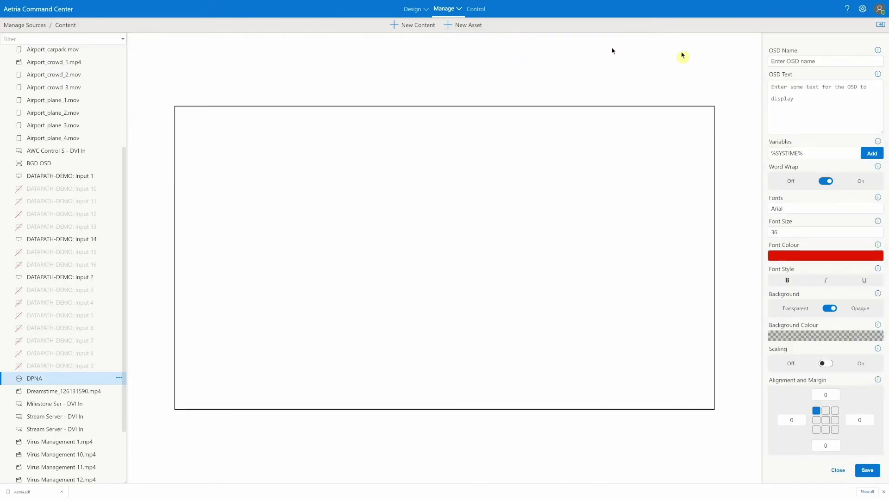
click(801, 98)
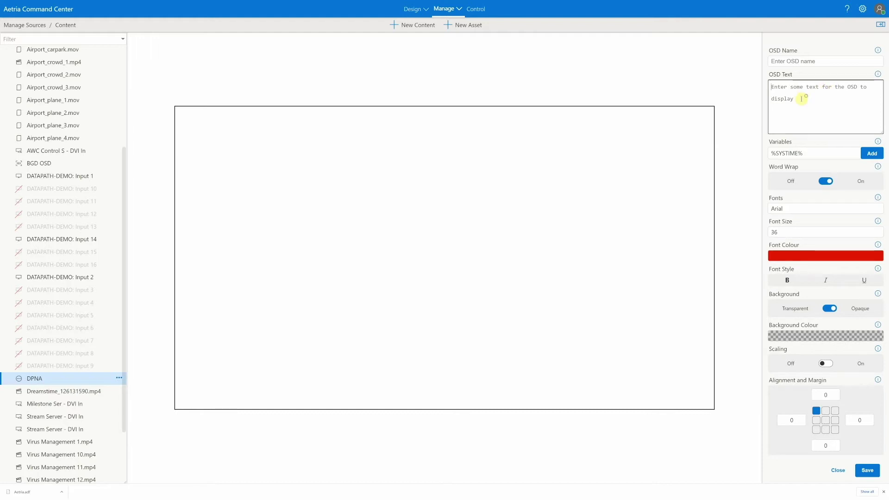
click(790, 61)
text(OSD1)
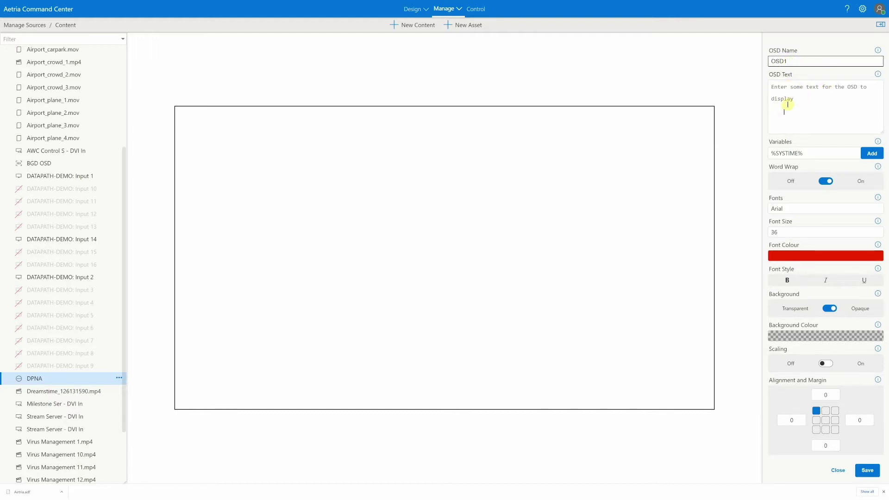
Step: Set the OSD text to 'TIME: %SYSTIME% | DATE: %SYSDATE%', align it top-centre, and save
click(792, 99)
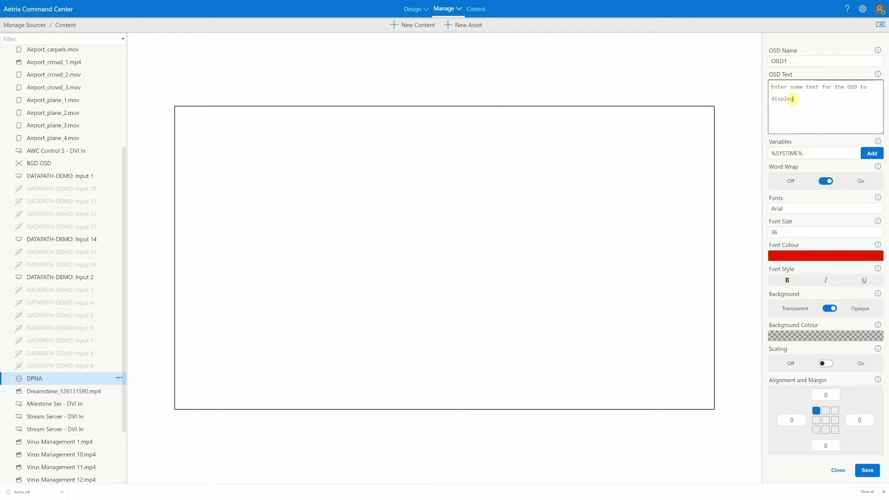
text(TIME:)
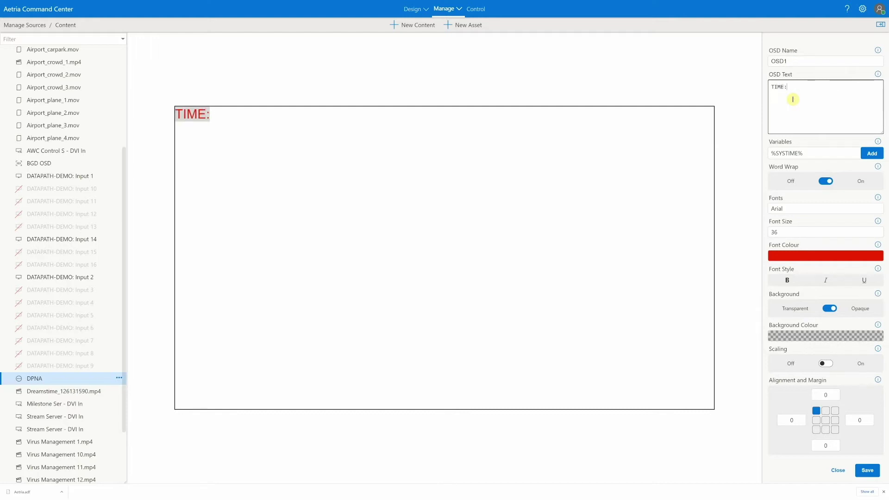
click(869, 153)
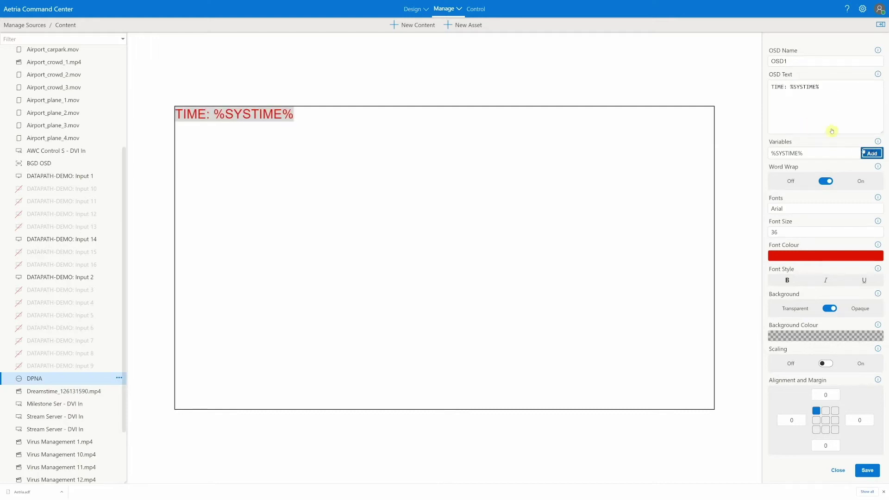
click(829, 86)
text(| D)
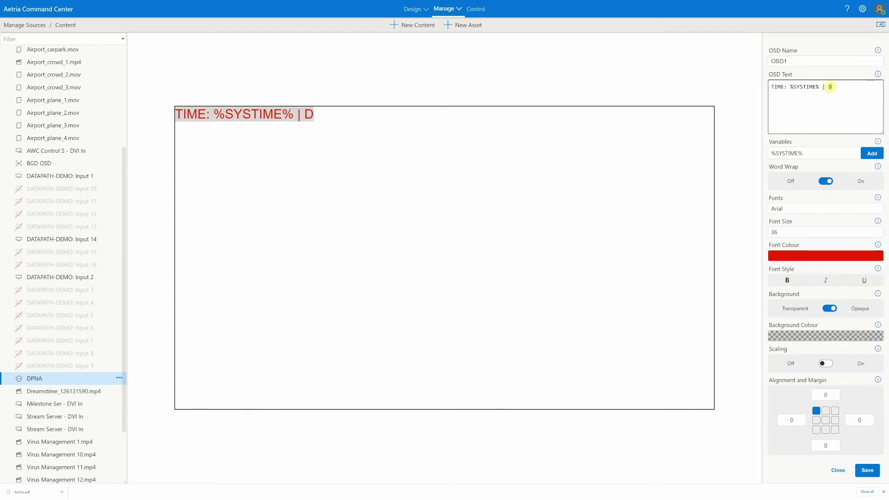
text(ATE:)
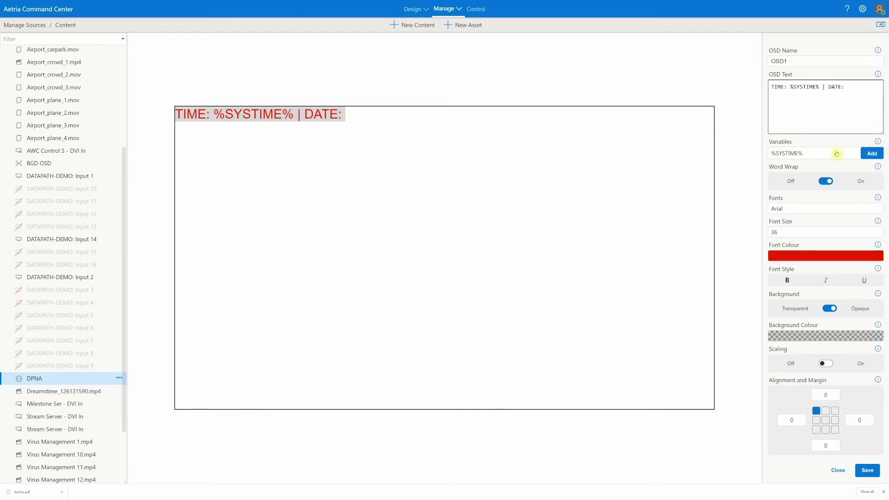
click(830, 153)
click(826, 171)
click(871, 153)
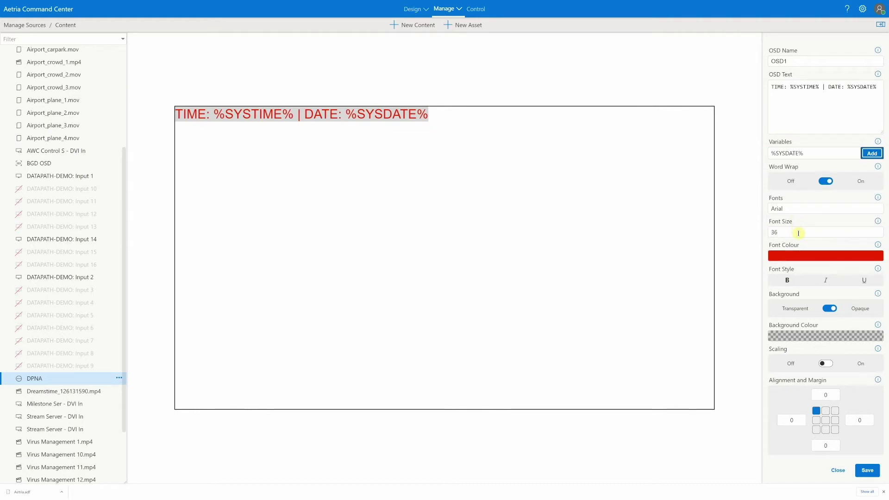
click(826, 411)
click(863, 471)
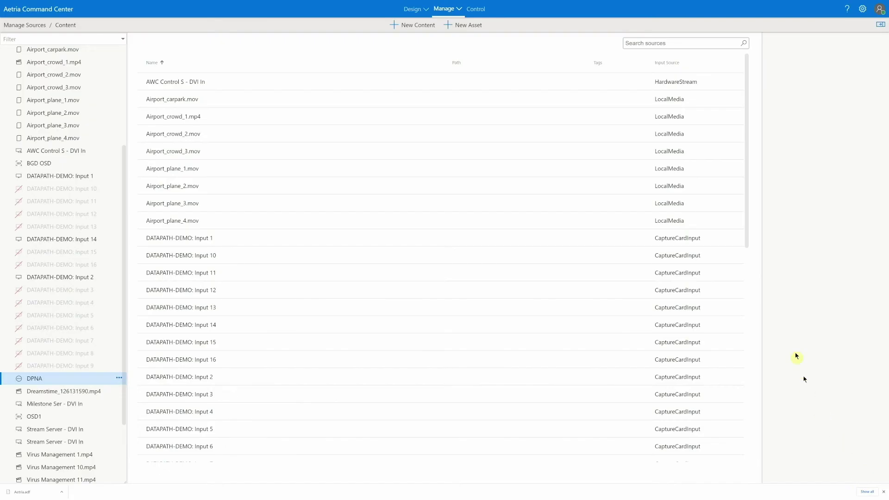
Step: Start a new template from Manage > Templates, getting the default 4x4 grid
click(458, 10)
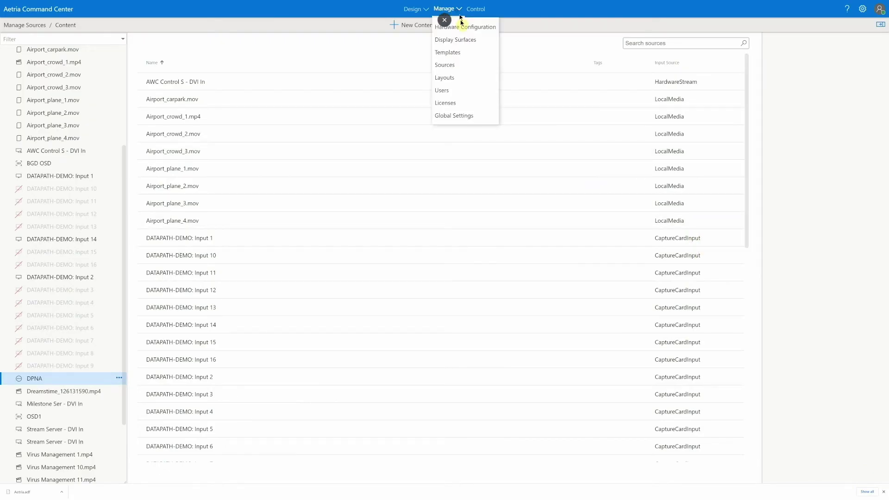
click(460, 52)
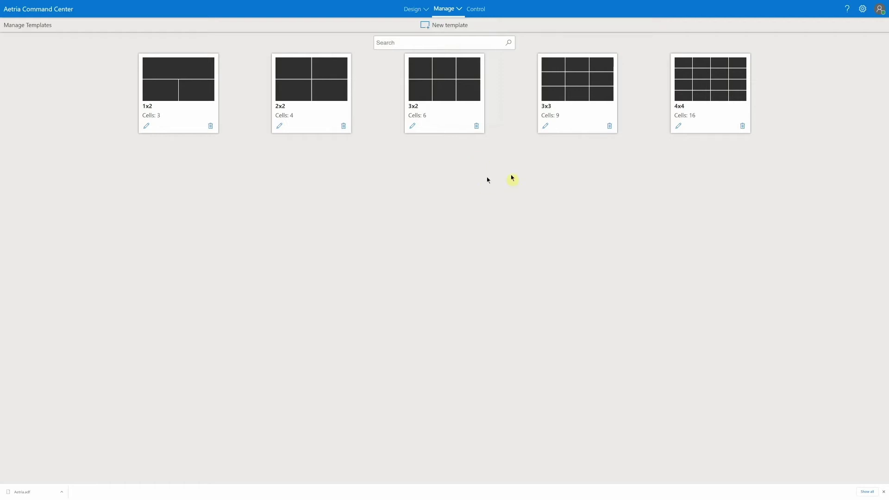
click(455, 25)
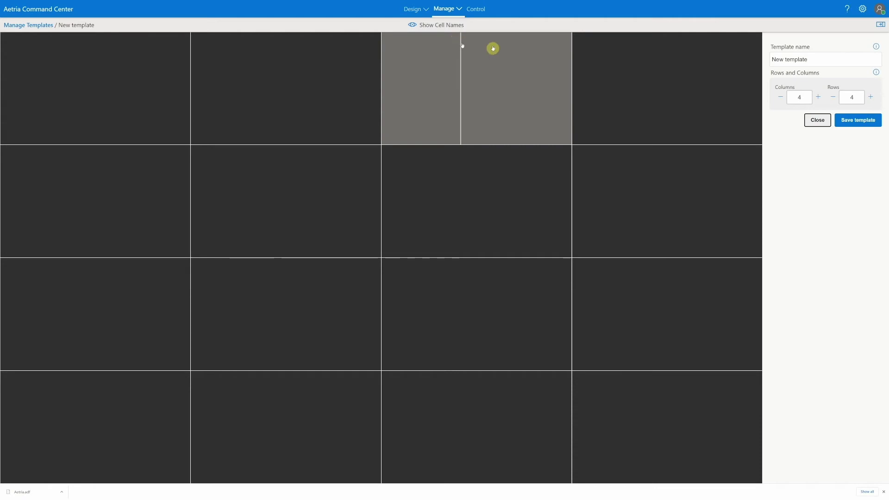
Step: Grow the grid to 5x5, merge top-left, central and bottom-left 2x2 blocks, and show cell names
click(818, 97)
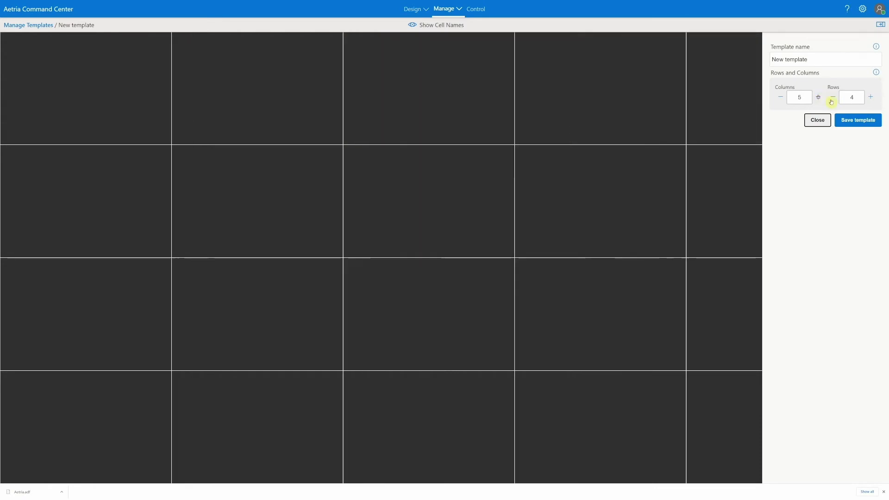
click(870, 97)
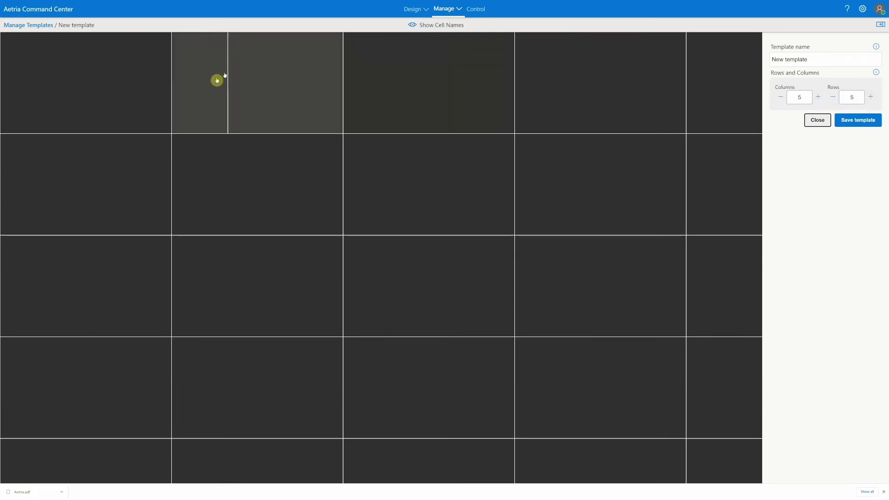
drag(134, 87, 241, 185)
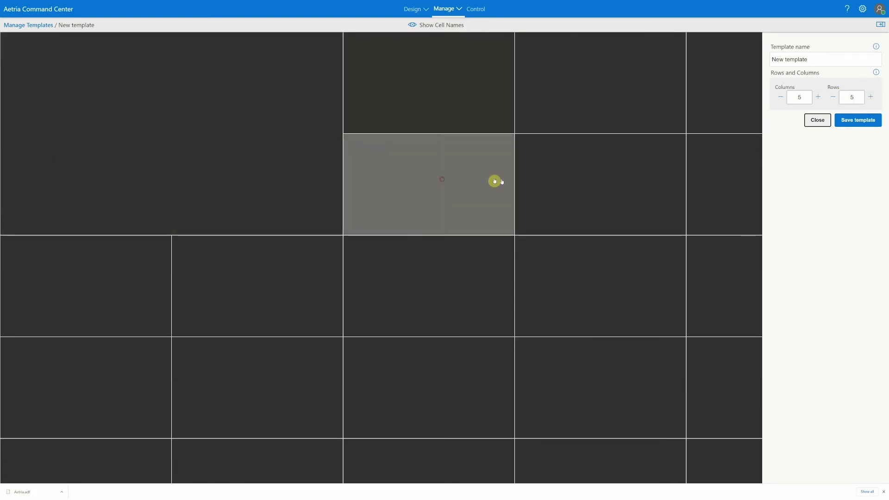
drag(494, 180, 545, 287)
drag(143, 373, 278, 440)
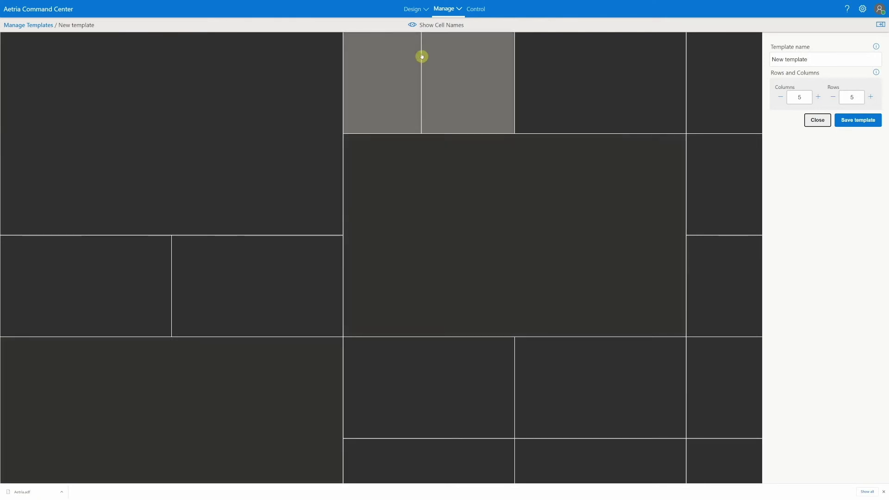
click(428, 25)
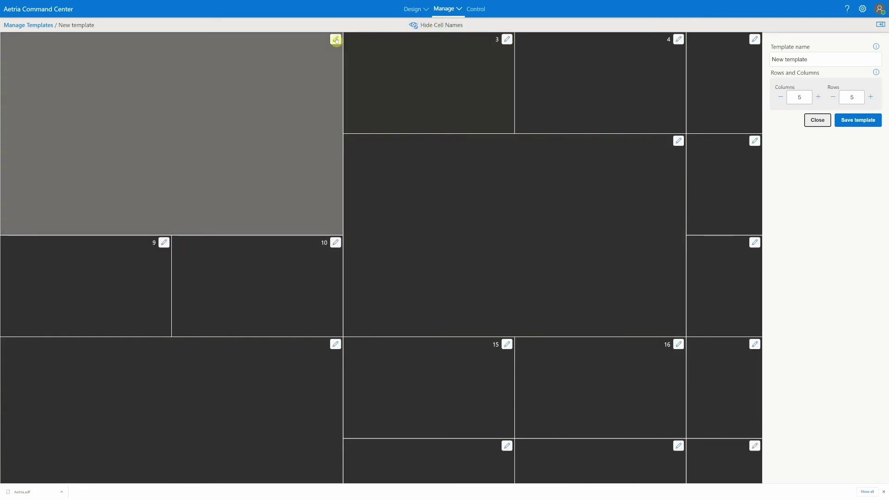
Step: Name the large top-left cell Left and the large middle cell Right
click(336, 39)
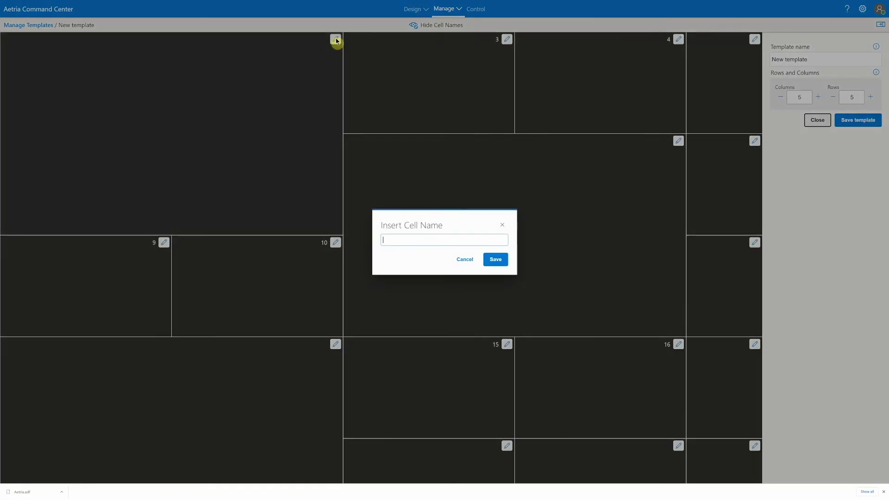
text(Left)
key(Return)
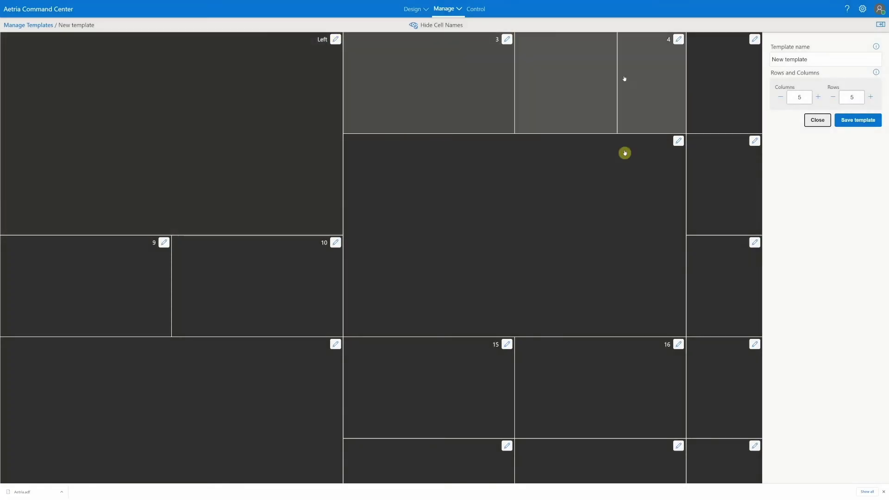
click(678, 142)
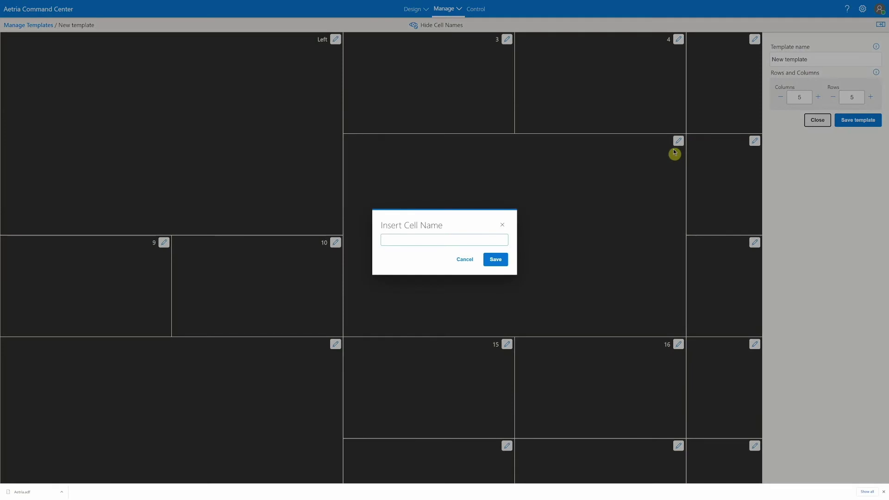
text(Right)
key(Return)
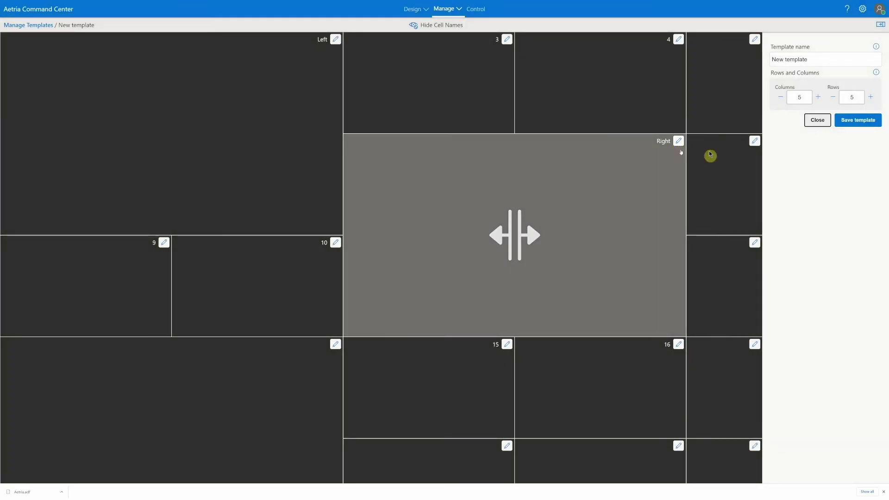
Step: Rename the template to TPL1 and save it
click(812, 59)
key(ctrl+a)
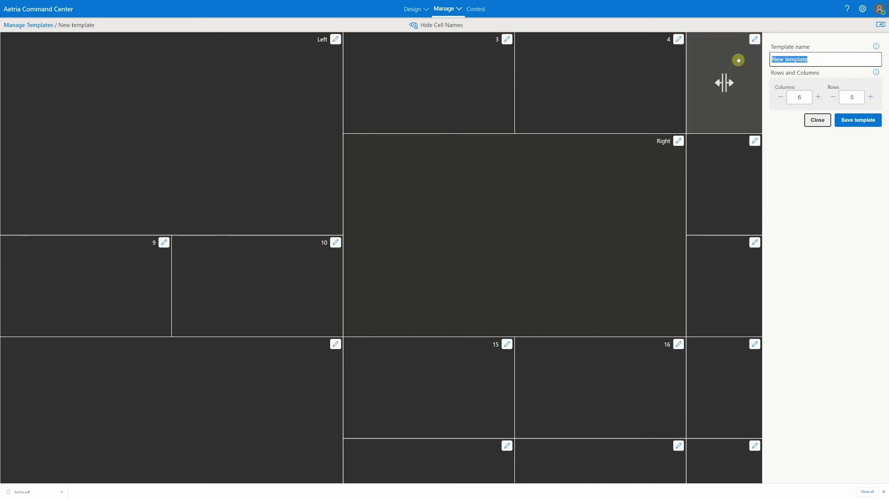
text(TPL)
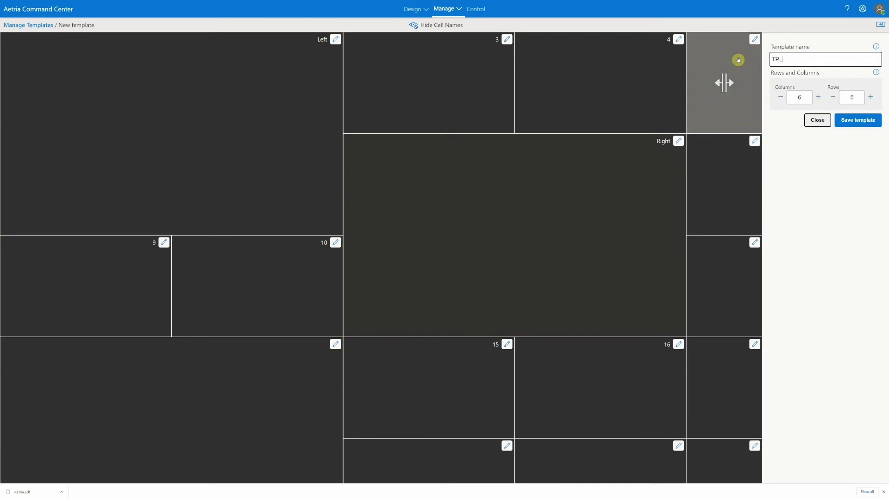
text(1)
click(849, 121)
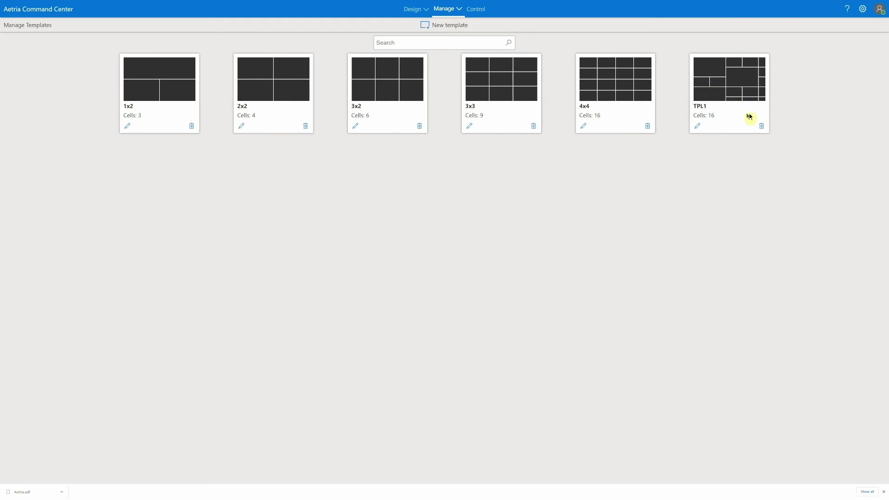
Step: Create a blank layout in Manage > Layouts and apply the 3x3 template
click(451, 9)
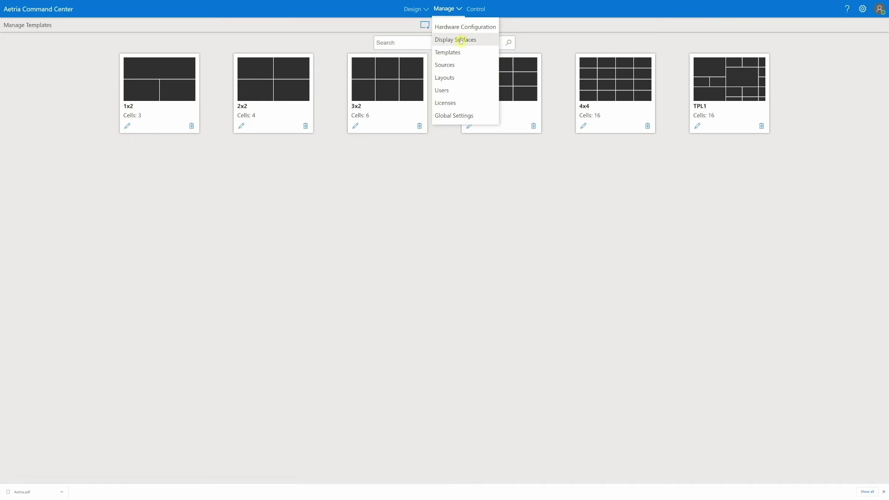
click(459, 77)
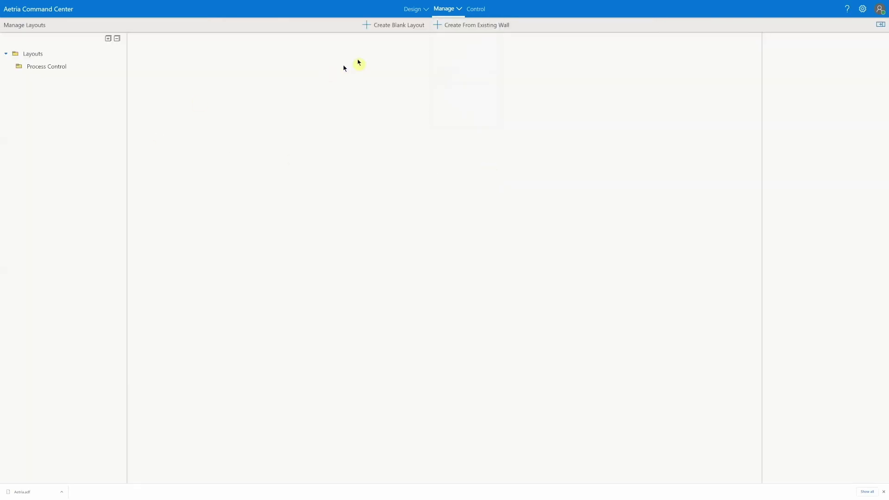
click(389, 31)
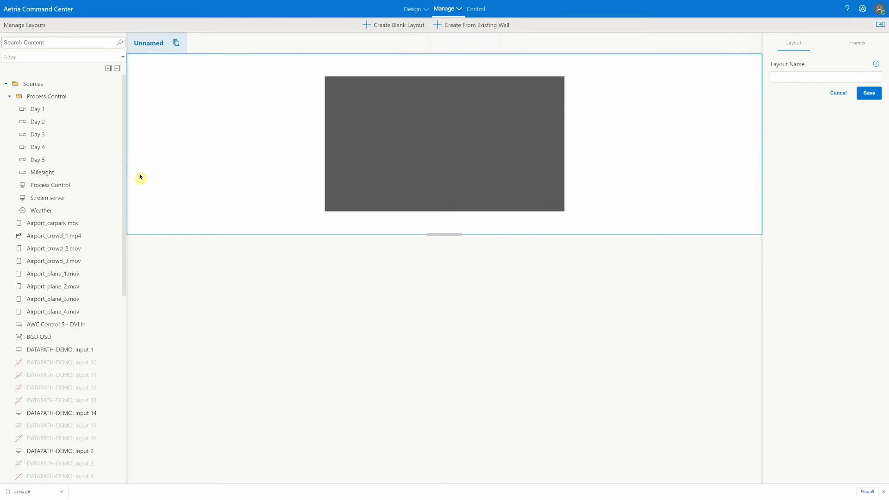
scroll(83, 241, down, 7)
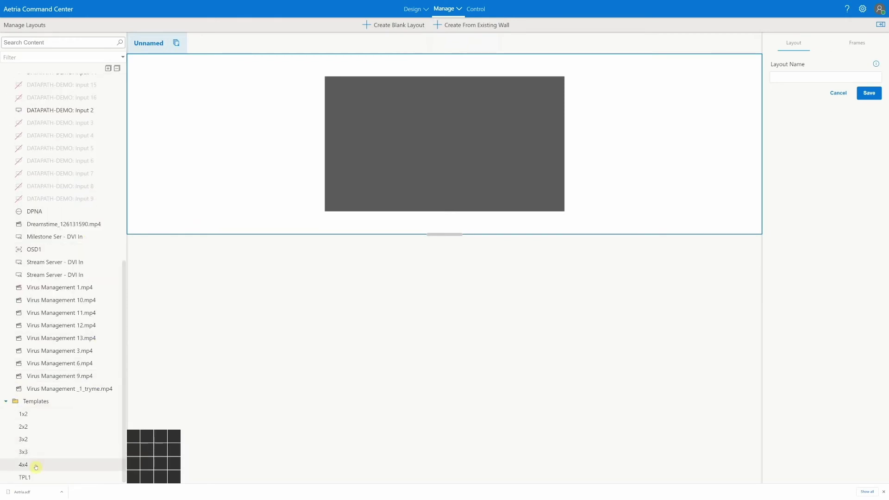
mouse_move(33, 459)
drag(34, 456, 427, 120)
Step: Place Day 1, Day 3, Day 5 and Milesight sources into the layout's cells
drag(51, 112, 330, 110)
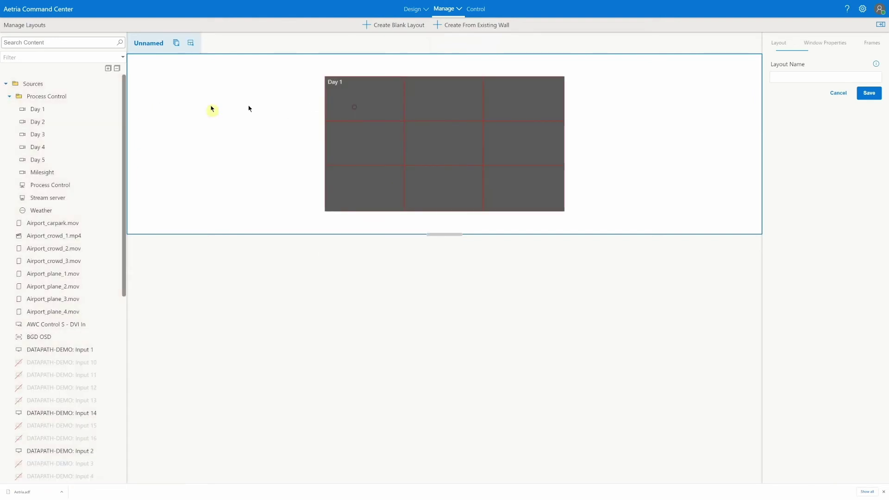
drag(48, 134, 343, 143)
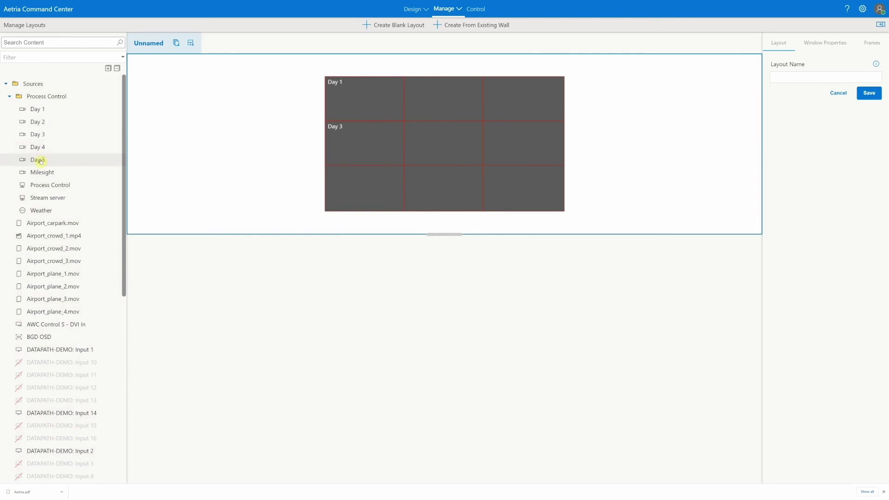
drag(37, 160, 416, 162)
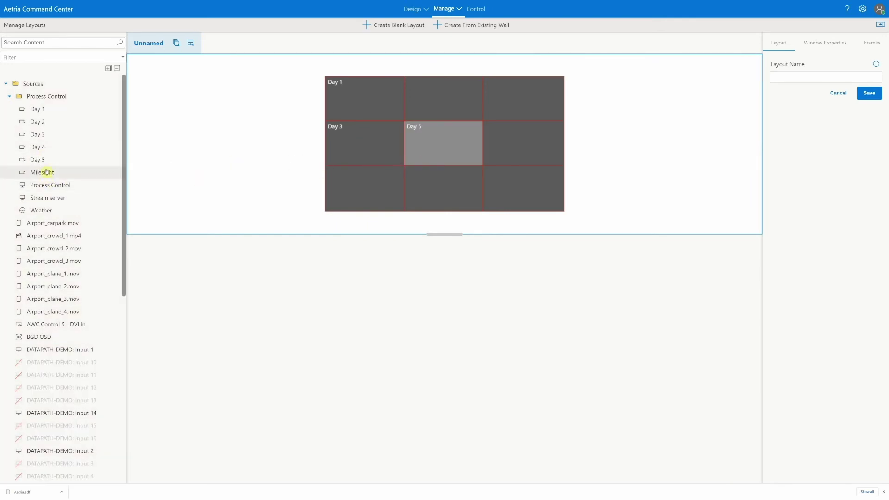
drag(43, 173, 365, 190)
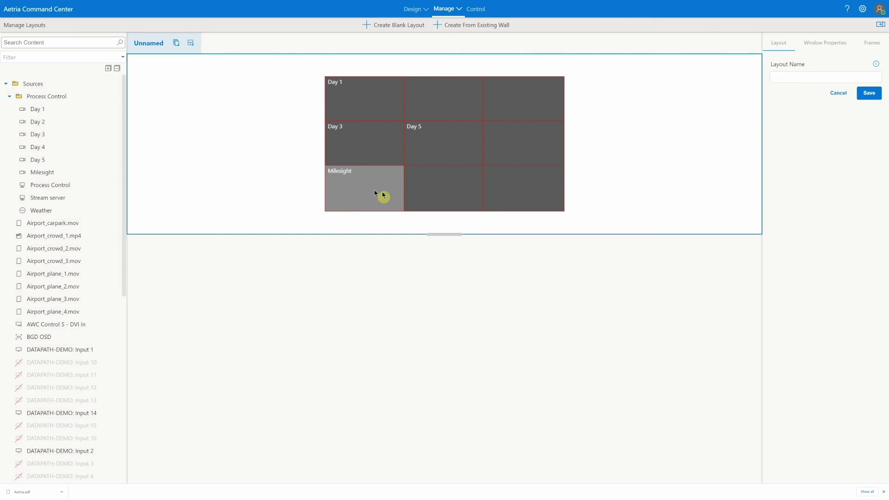
Step: Name the layout Layout1 and save it
click(793, 77)
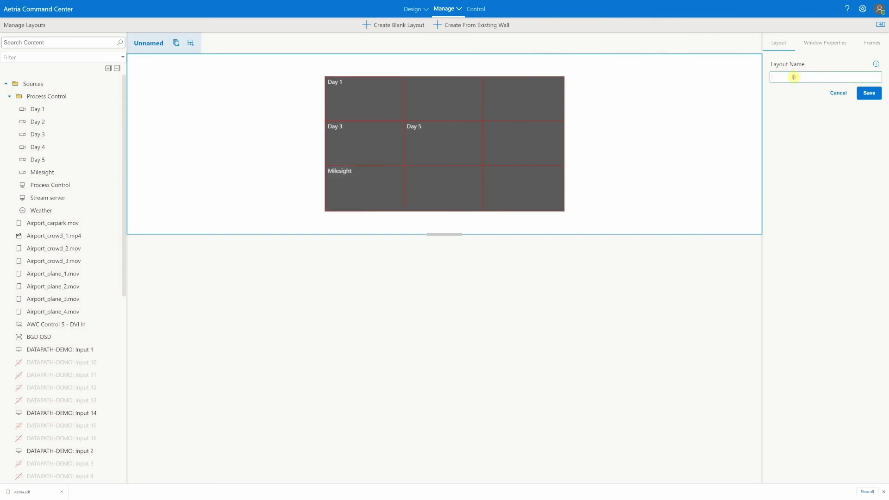
text(Layout1)
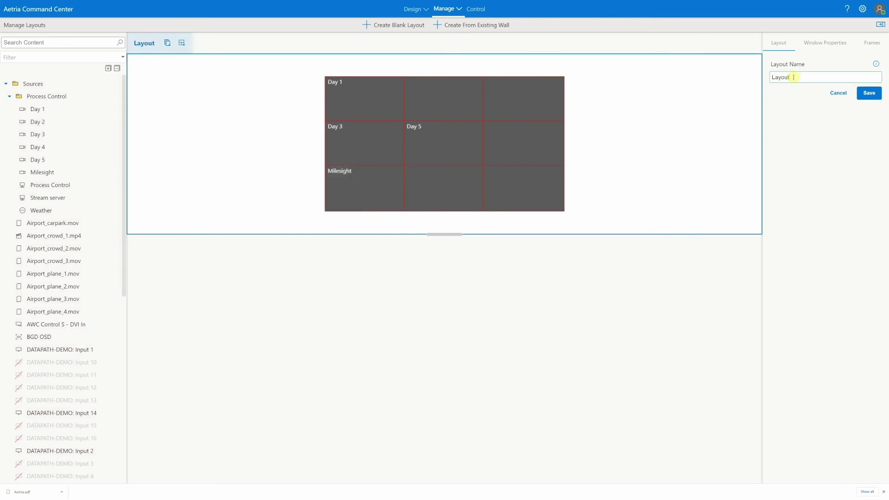
click(868, 93)
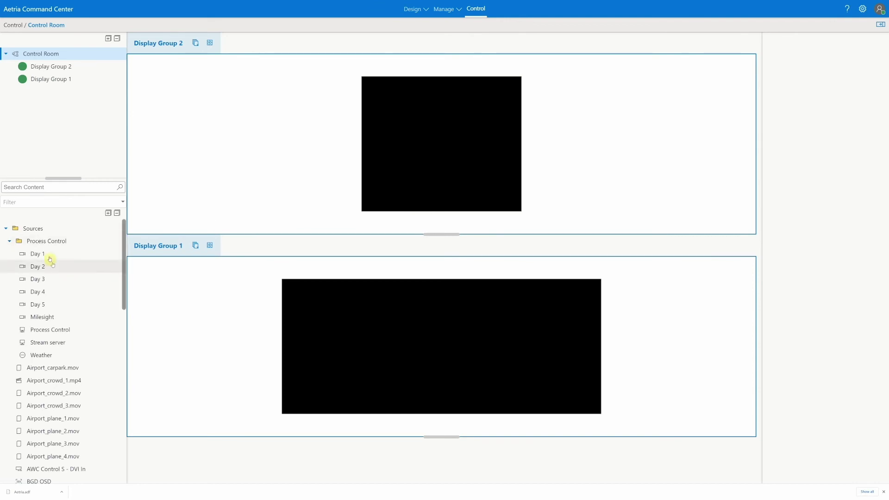
Step: Place the Day 1 window on Display Group 1 at X 307, Y 0, sized 6464 by 2980
drag(52, 256, 547, 391)
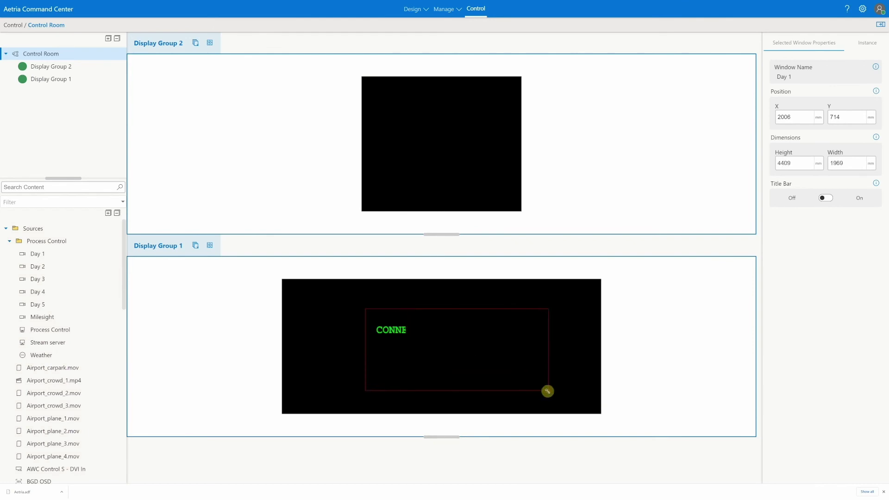
drag(453, 359, 384, 329)
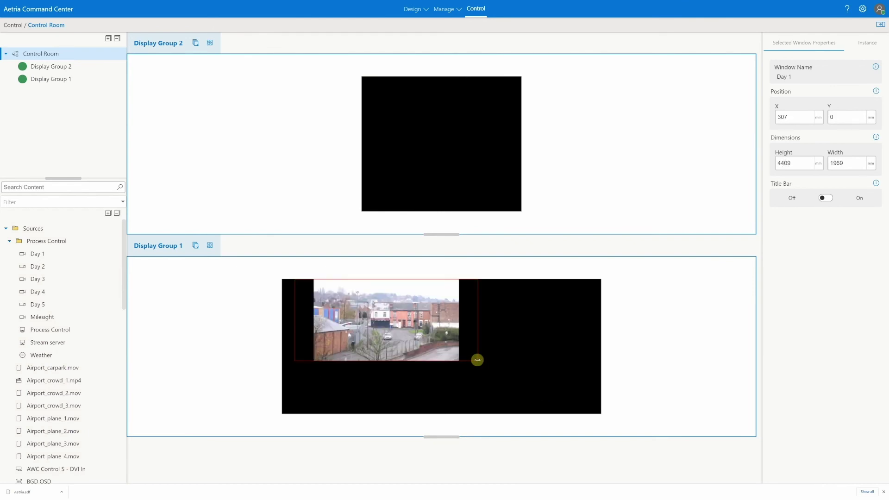
drag(477, 361, 450, 403)
Step: Overlay OSD1 on the Day 1 window
scroll(96, 288, down, 10)
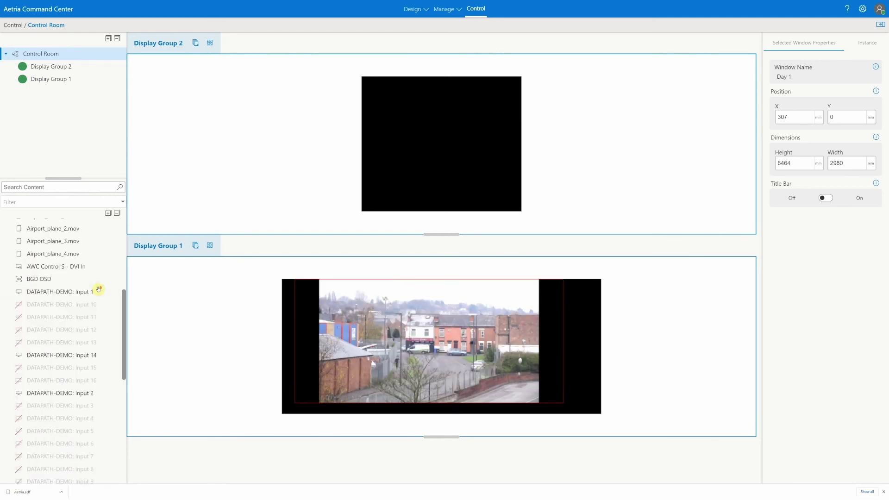
scroll(99, 288, down, 7)
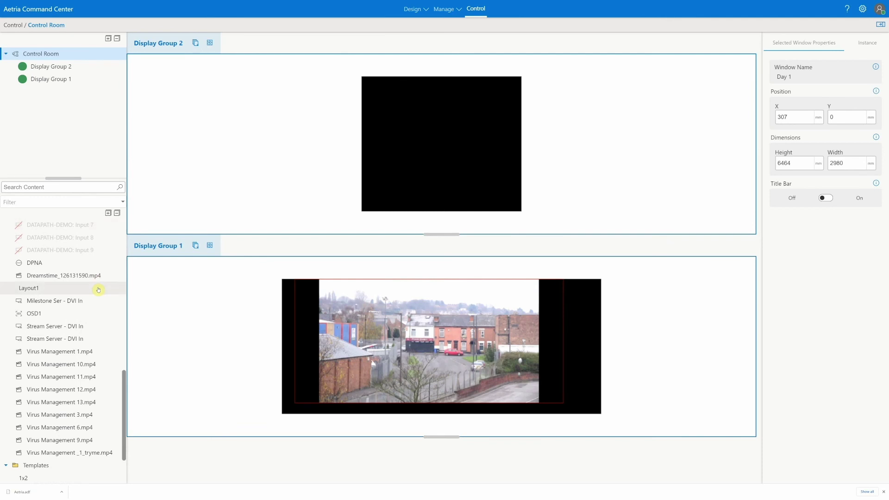
drag(61, 314, 390, 328)
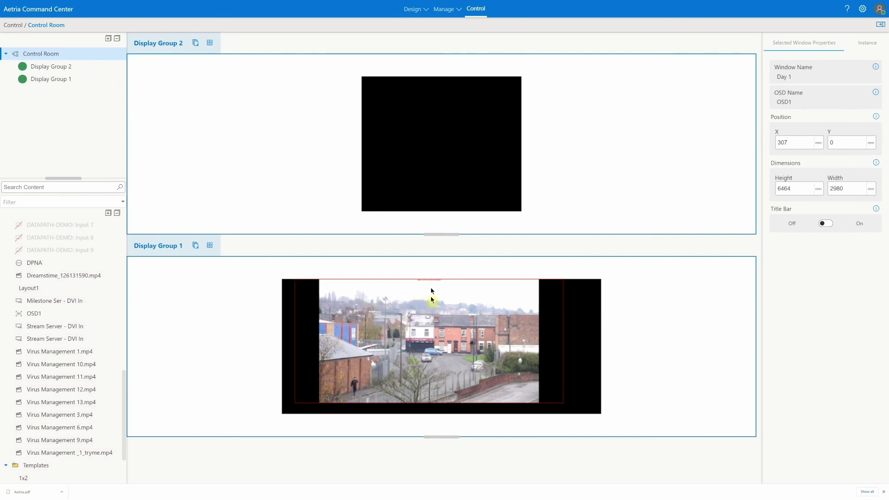
scroll(442, 294, up, 5)
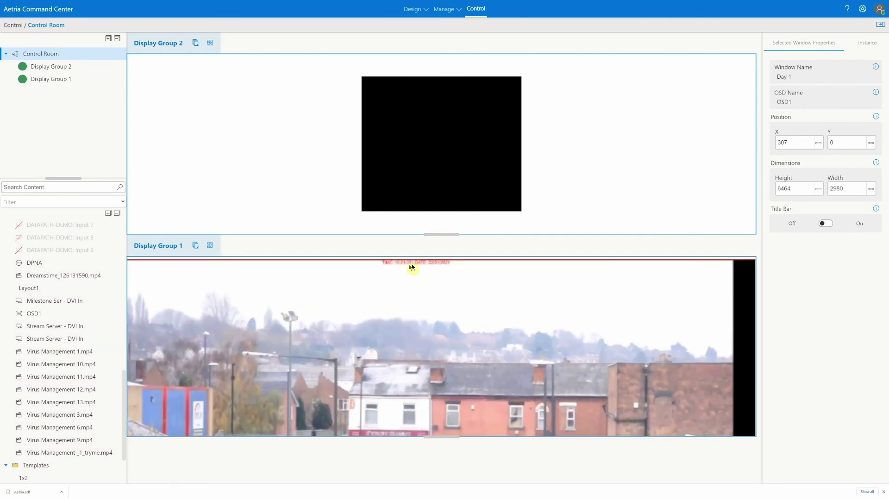
scroll(431, 270, up, 1)
scroll(431, 270, down, 4)
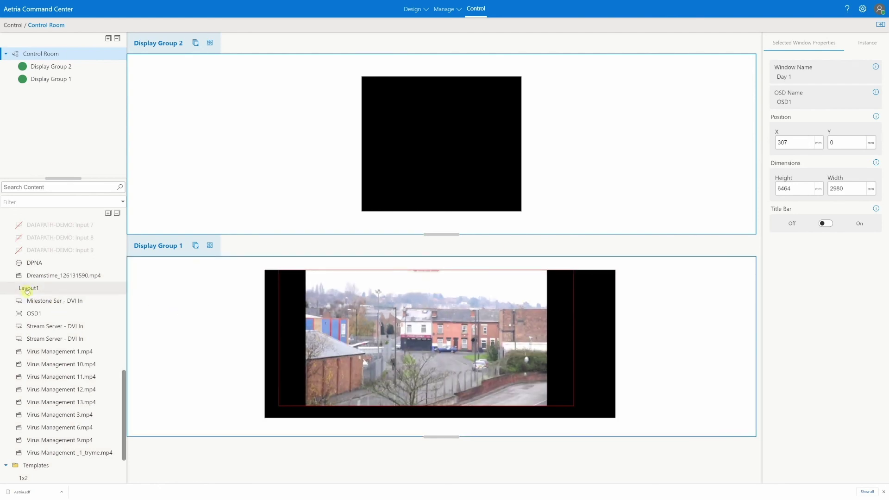
Step: Load Layout1's 3x3 camera grid onto Display Group 2
drag(29, 289, 429, 145)
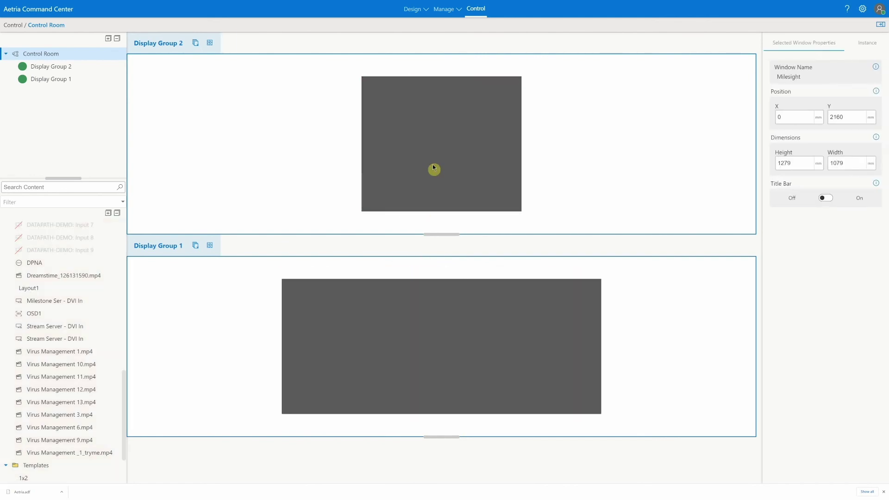